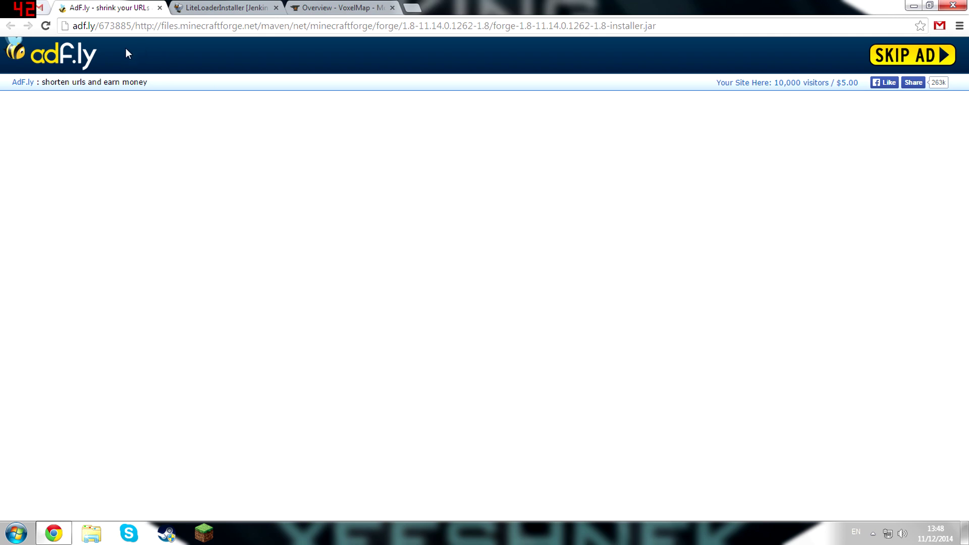
- Look over the LiteLoaderInstaller 1.8 download page and the VoxelMap project page with its recent 1.8 file
click(223, 6)
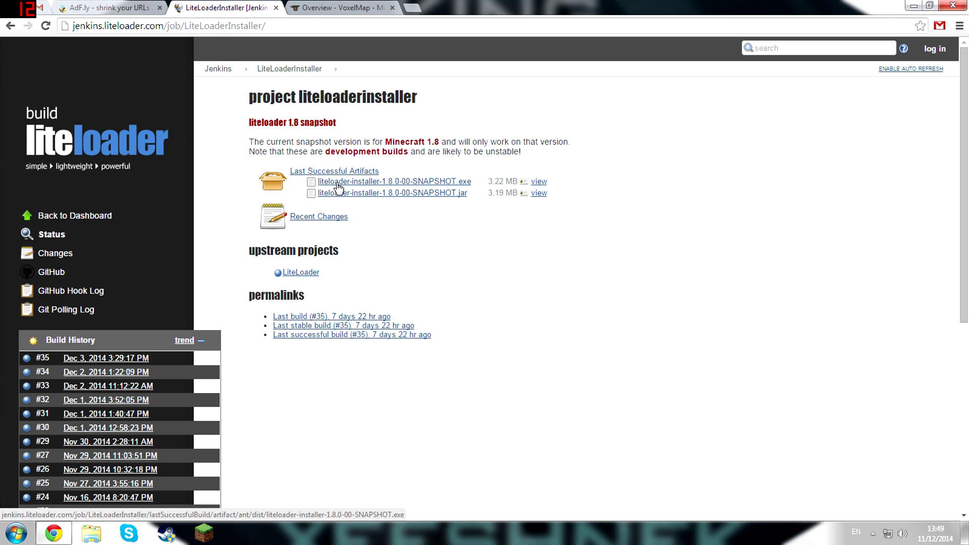
click(343, 8)
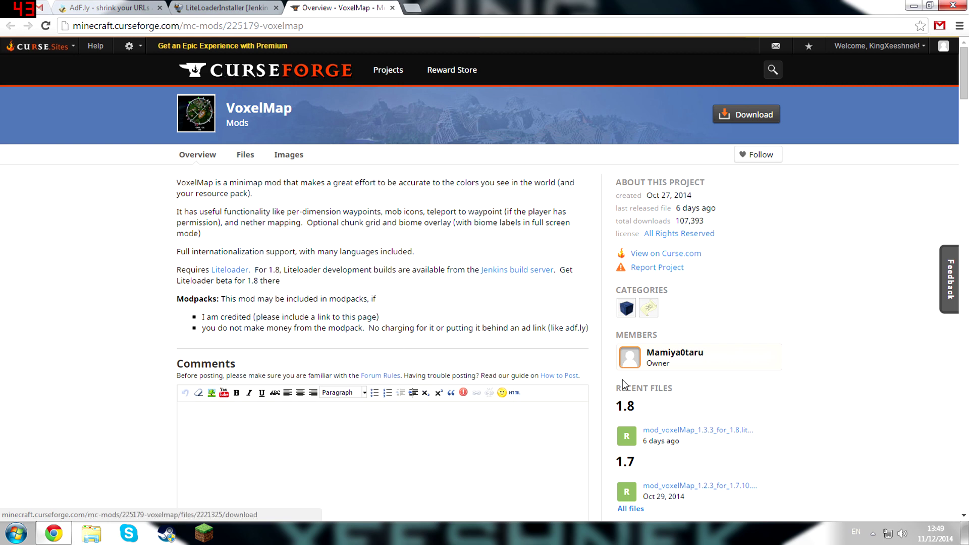
scroll(624, 385, down, 1)
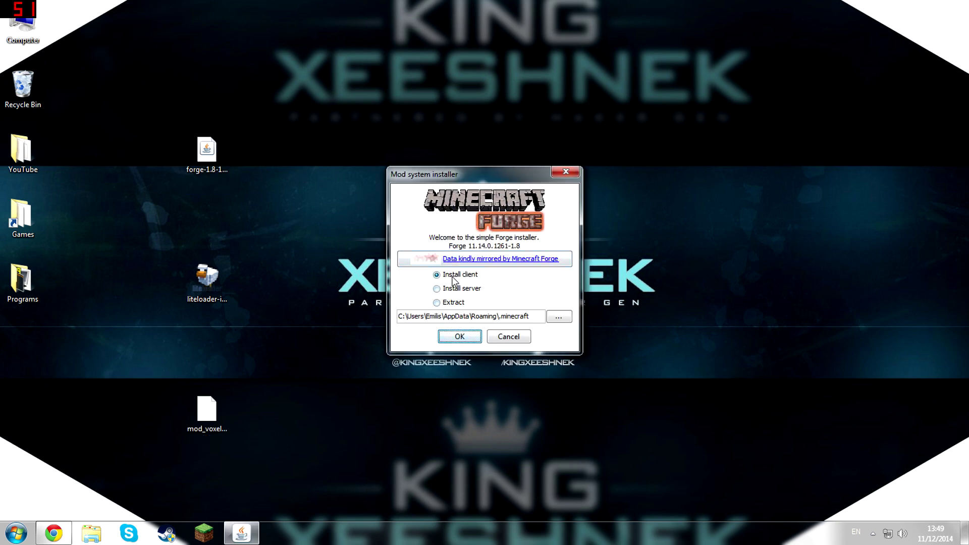
- Install the Forge 11.14.0.1261-1.8 client into the .minecraft directory and dismiss the completion dialog
click(453, 277)
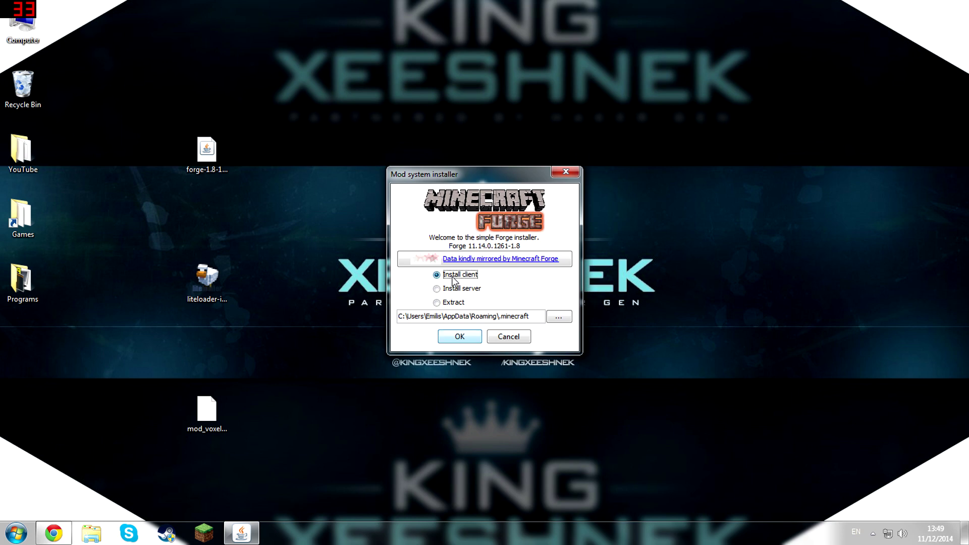
click(457, 333)
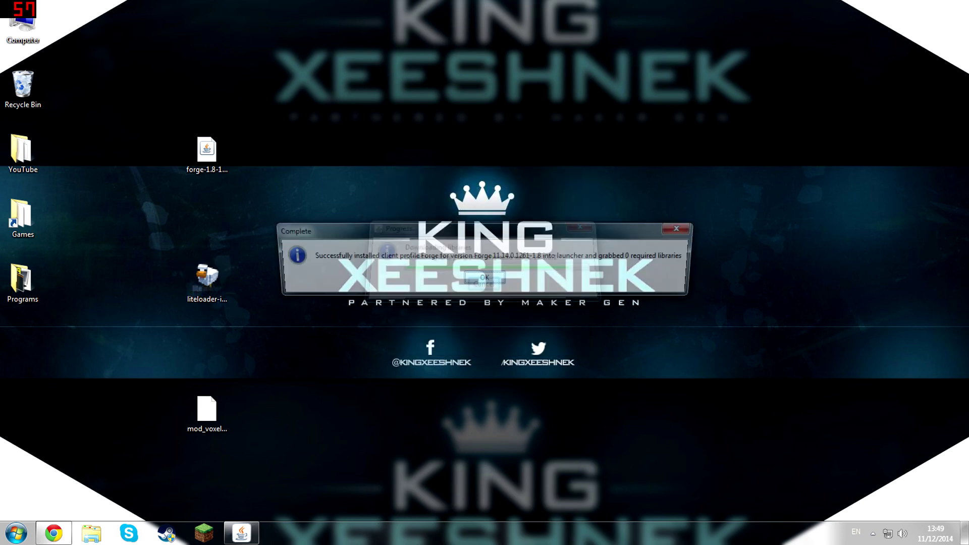
click(476, 279)
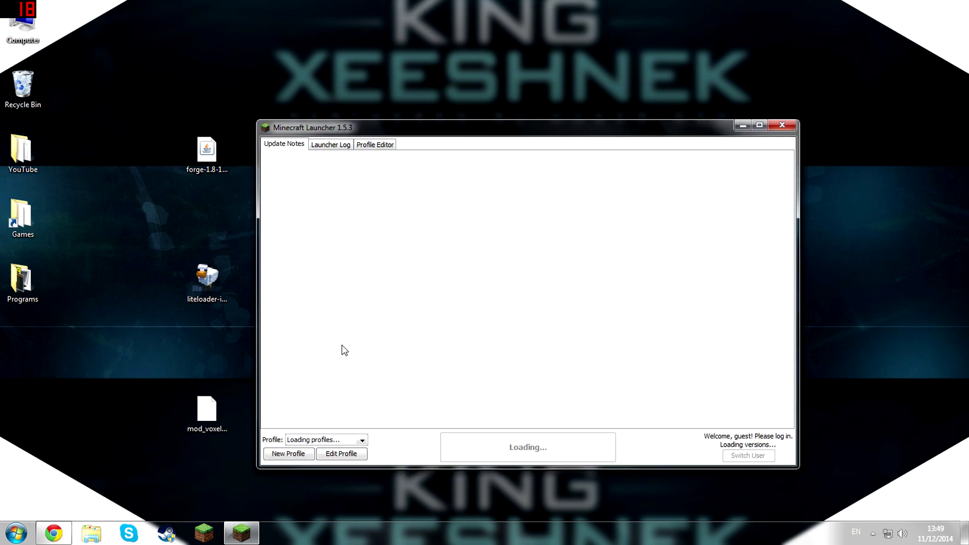
- Select the Forge profile in the Minecraft Launcher and start the game with it
click(350, 453)
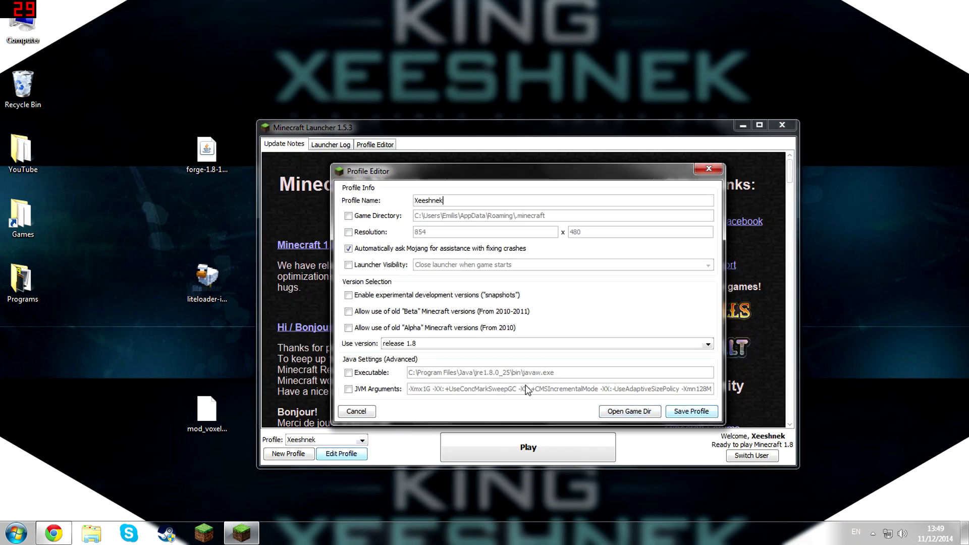
click(710, 417)
click(298, 444)
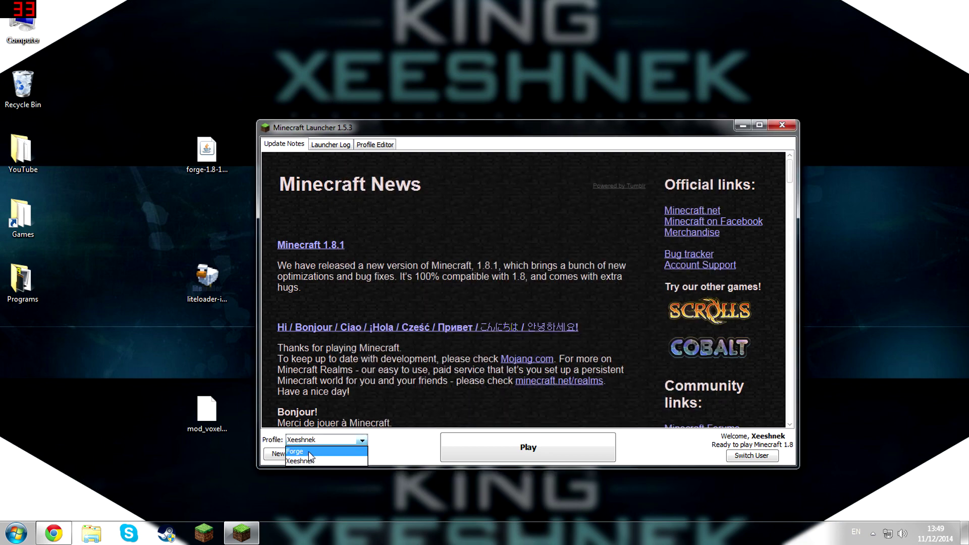
click(308, 452)
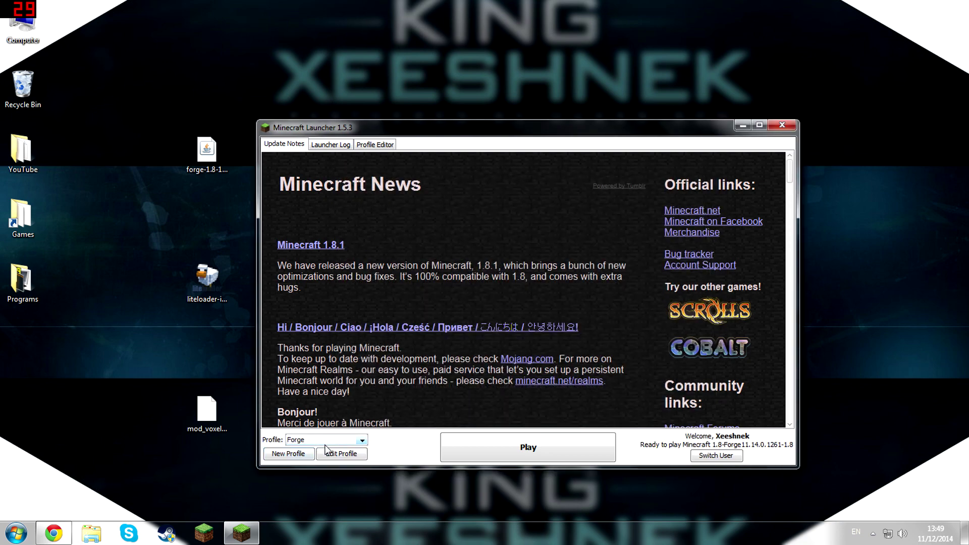
click(485, 453)
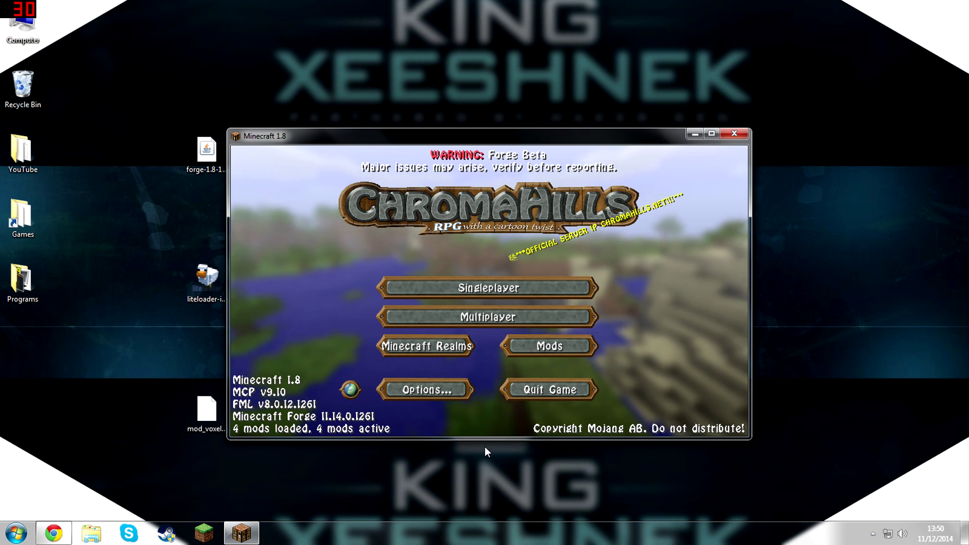
- Check the Biomes O' Plenty entry in Minecraft's mod list, then return to the main menu
click(526, 340)
click(308, 327)
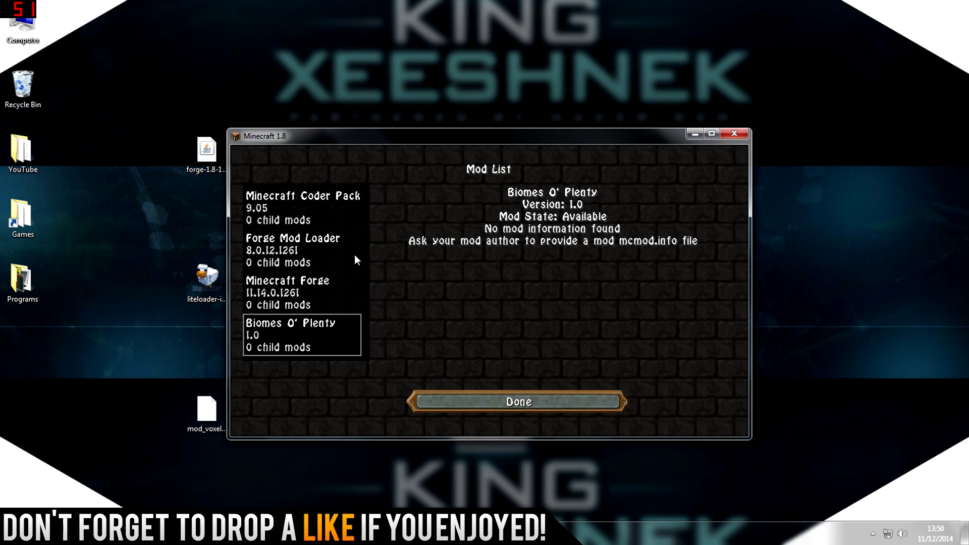
click(461, 407)
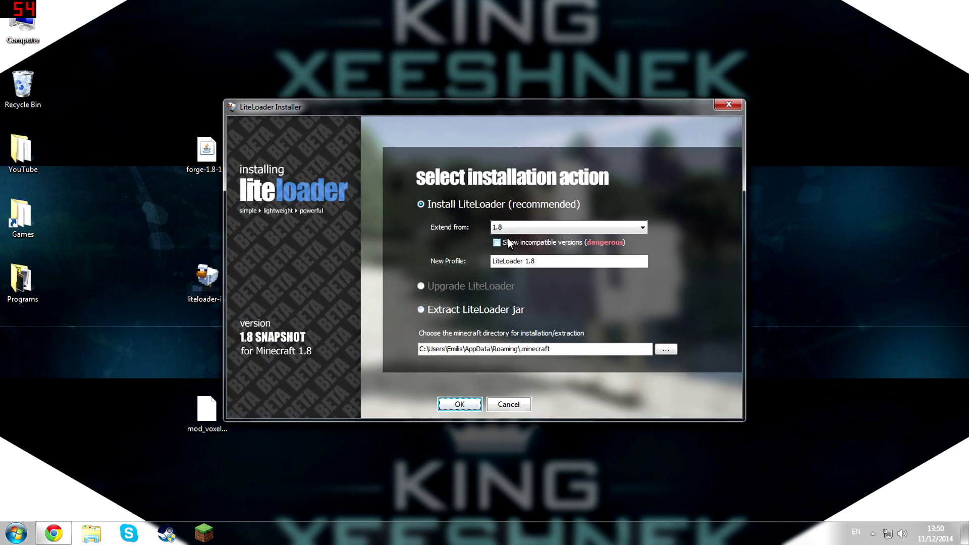
- Set the LiteLoader installation to extend from 1.8-Forge11.14.0.1261-1.8
click(508, 233)
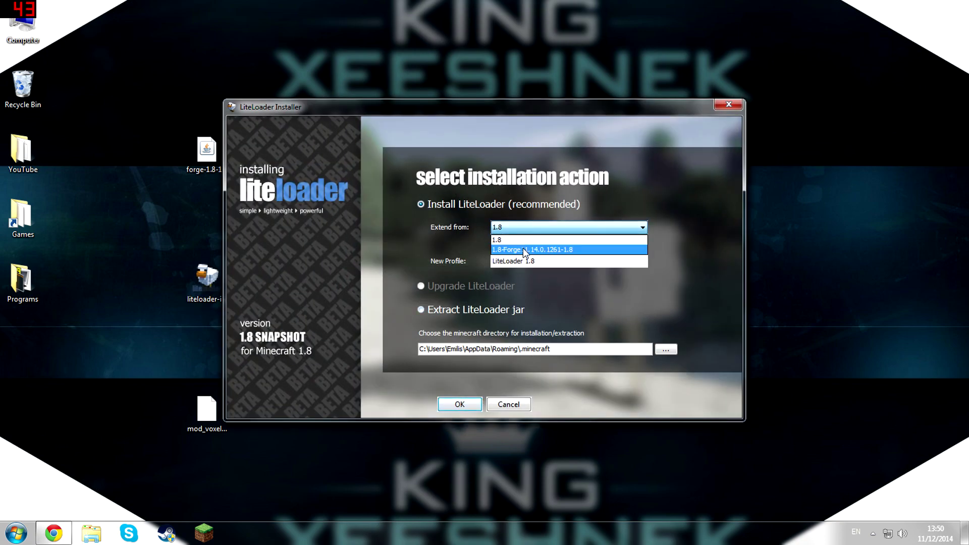
click(523, 249)
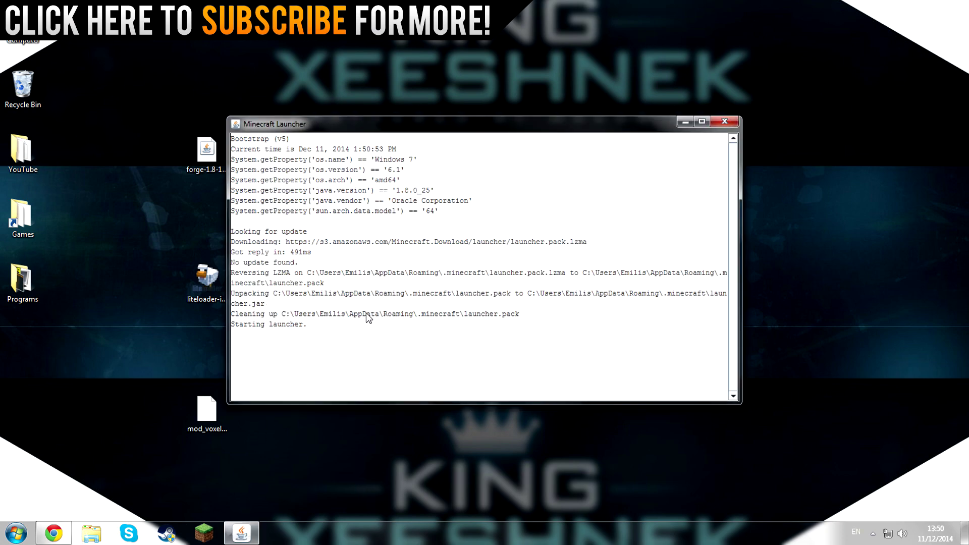
- Choose the LiteLoader 1.8 with Forge 11.14.0.1261 profile in the Minecraft Launcher
click(342, 437)
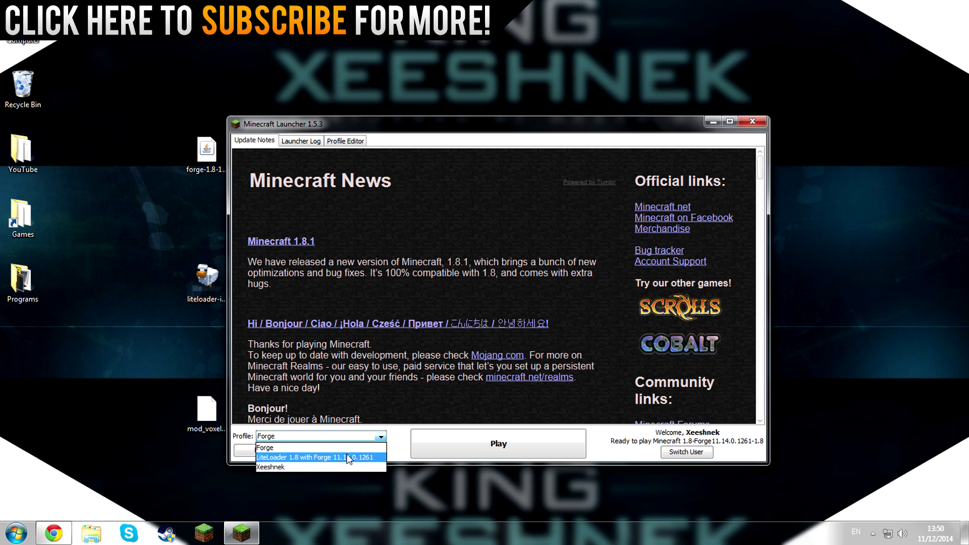
click(346, 457)
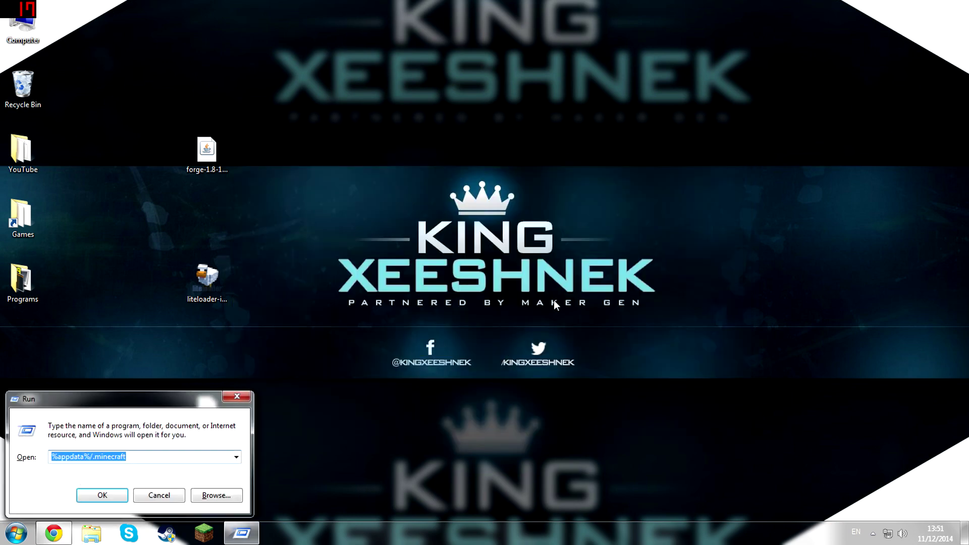
- Open the Minecraft data folder by running %appdata%/.minecraft
drag(54, 405, 72, 388)
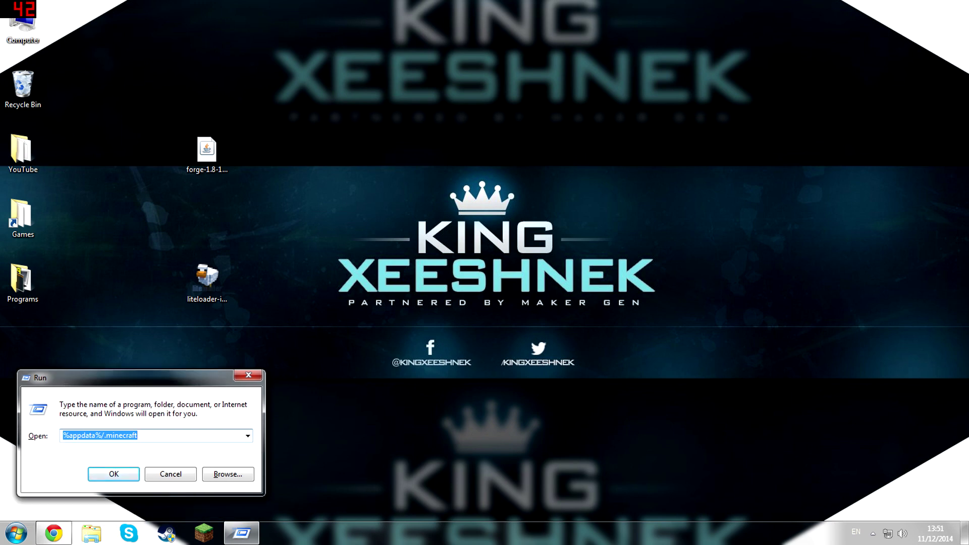
click(138, 436)
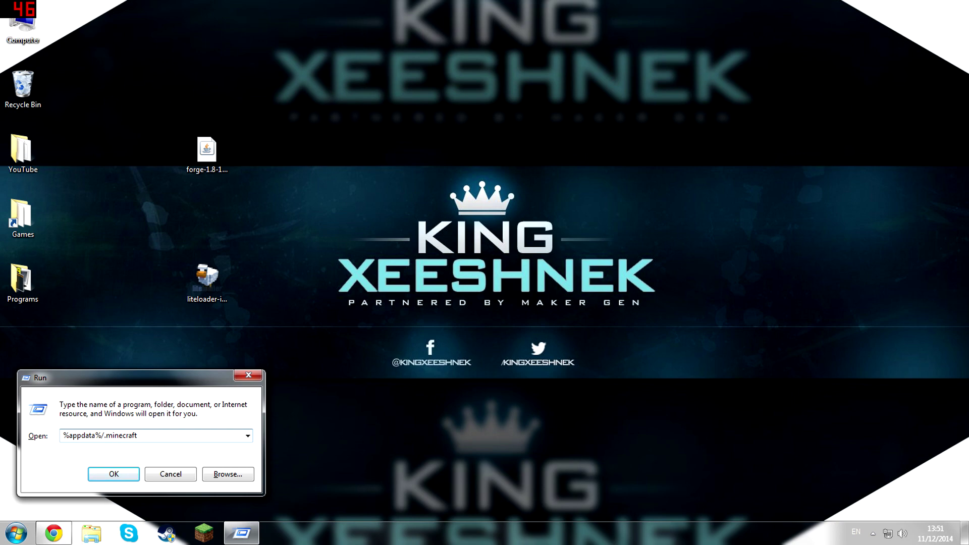
click(114, 475)
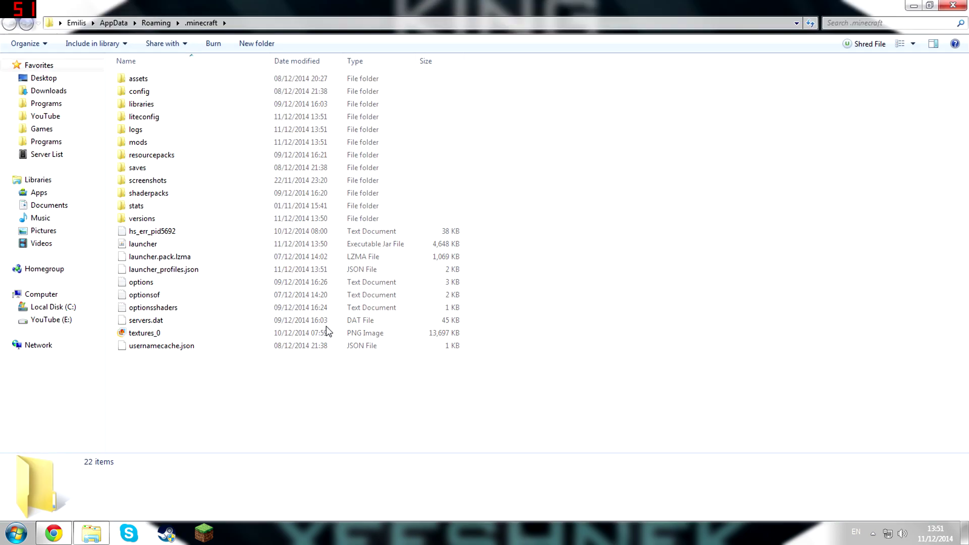
- Open the mods folder and delete the item listed below the 1.8 folder
double_click(195, 144)
click(186, 97)
key(Delete)
key(Return)
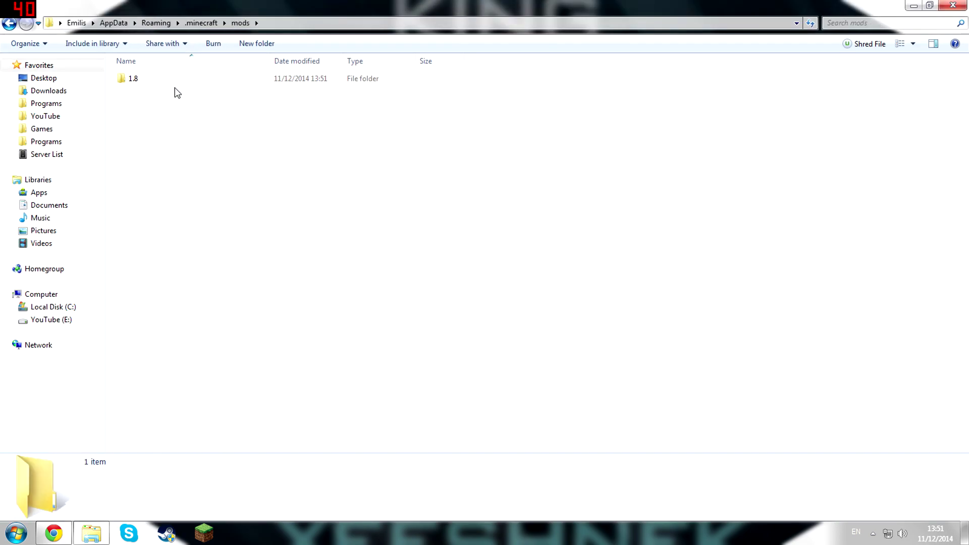
- Check the contents of the mods folder and its 1.8 subfolder, then return to .minecraft
click(173, 81)
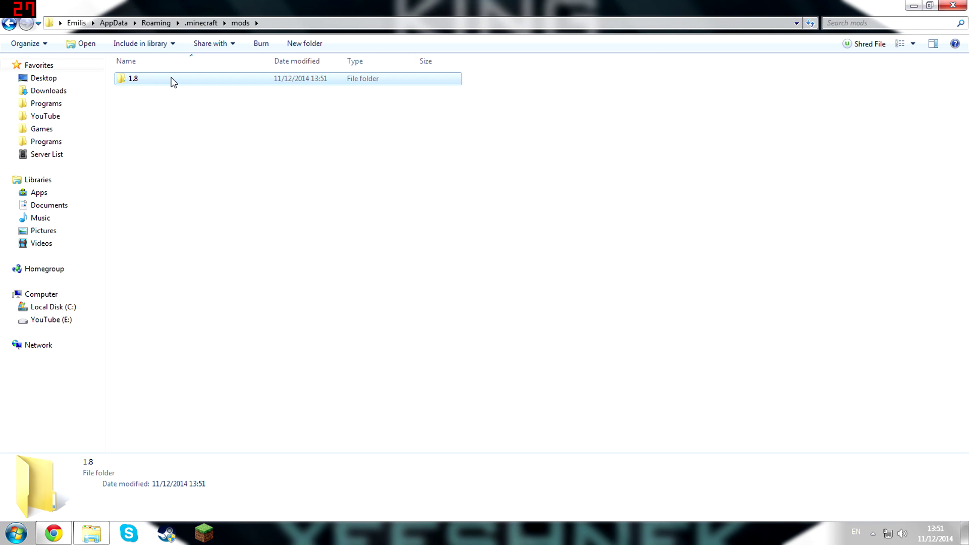
key(BackSpace)
double_click(179, 141)
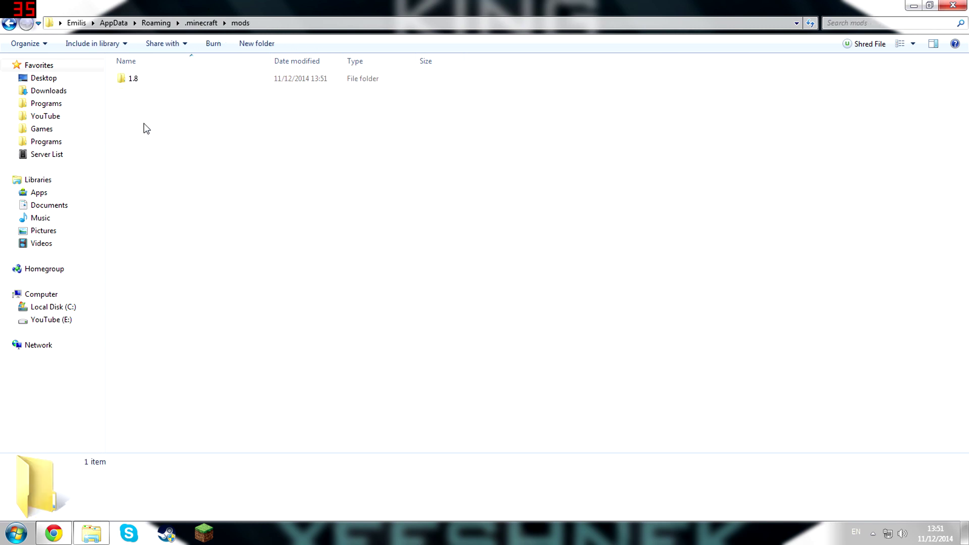
double_click(144, 79)
key(BackSpace)
key(BackSpace)
key(Delete)
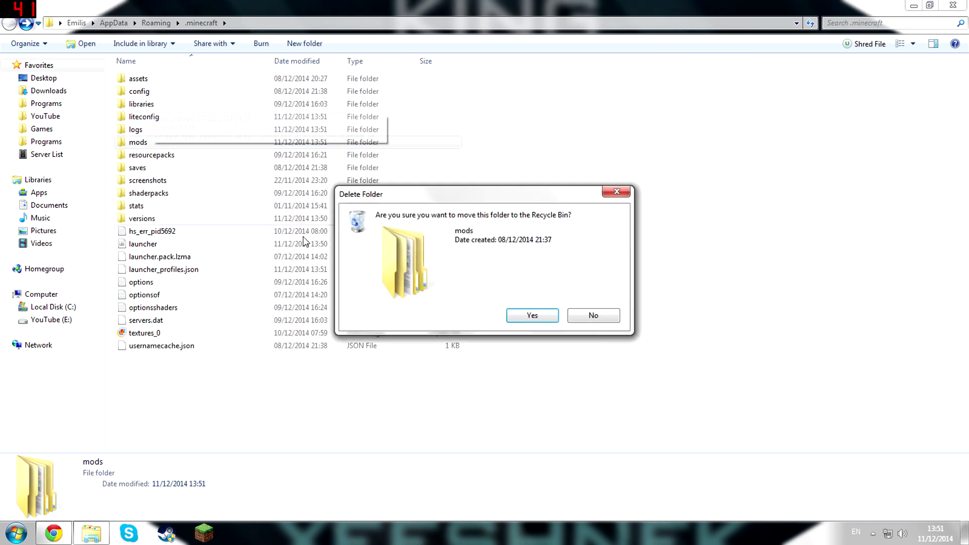
click(584, 323)
key(Return)
key(Down)
key(Delete)
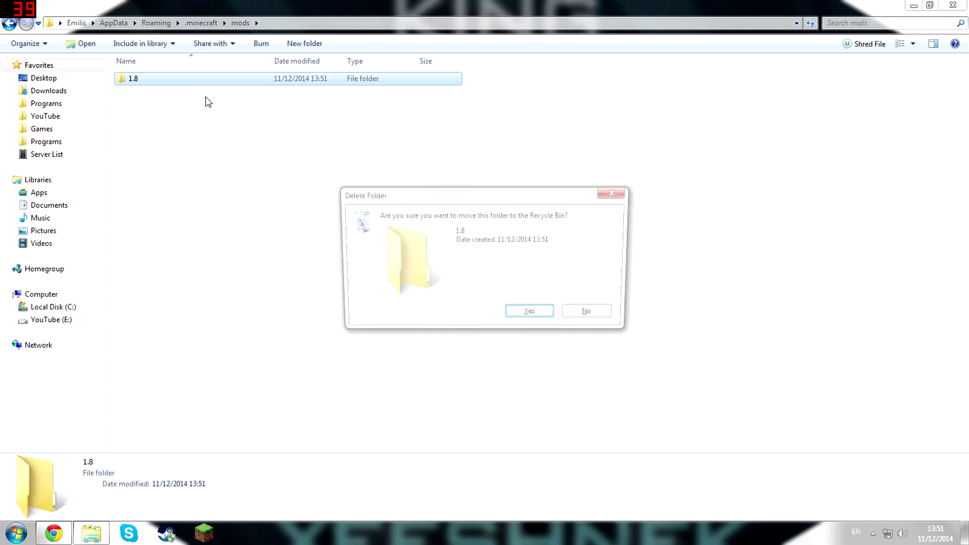
key(Escape)
key(BackSpace)
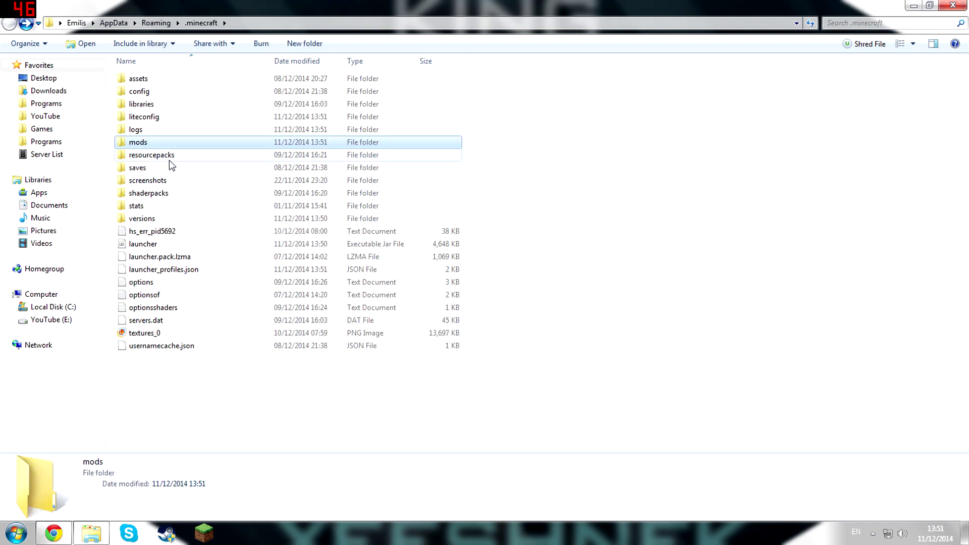
- Check the contents of the liteconfig folder and go back to the .minecraft folder
double_click(151, 117)
key(BackSpace)
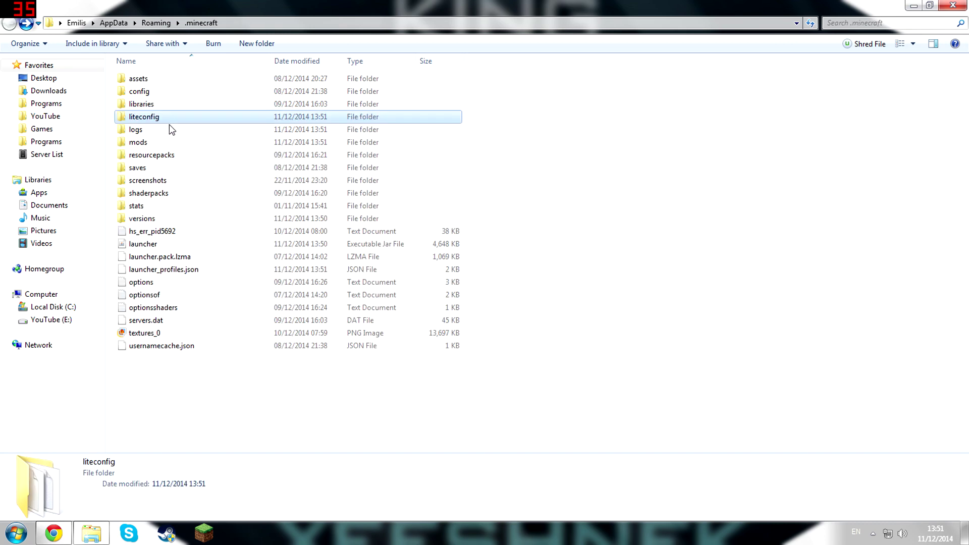
click(227, 205)
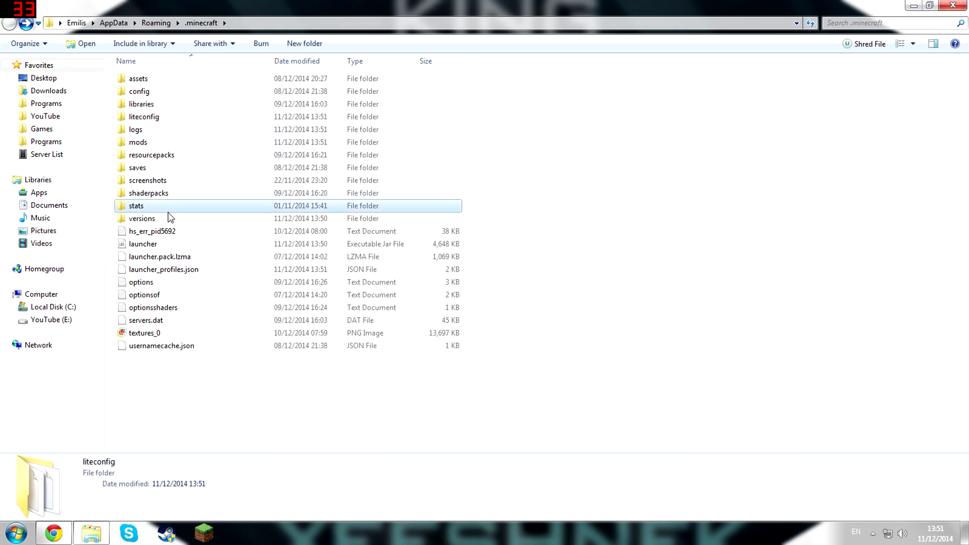
- Place the .minecraft window beside the desktop icons and move the VoxelMap 1.3.3 litemod file into the mods folder
drag(742, 8, 968, 181)
click(207, 412)
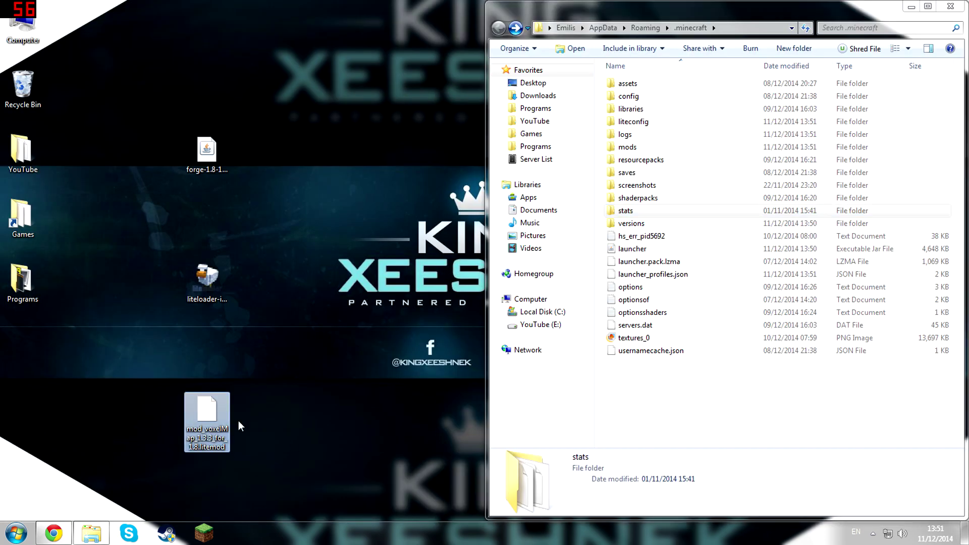
drag(207, 414, 675, 151)
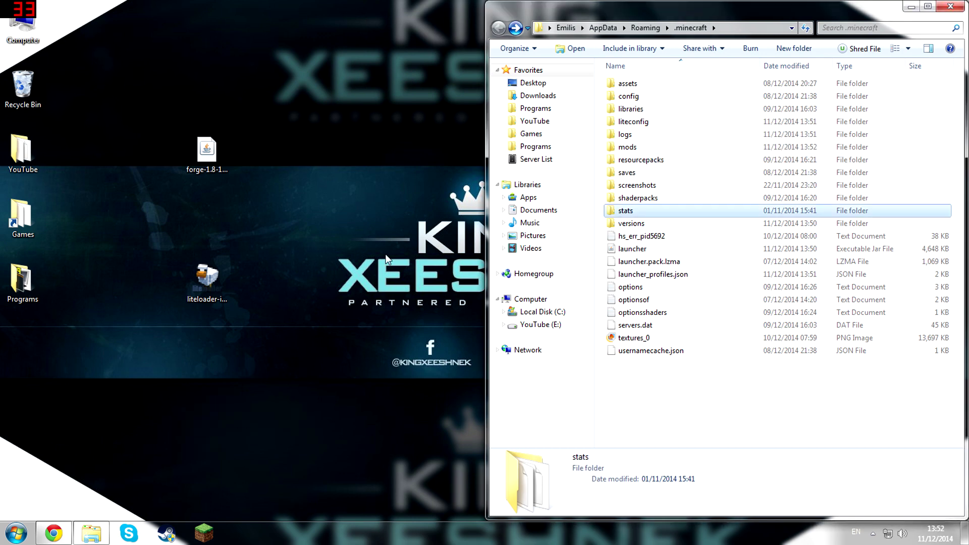
- Open the Minecraft Launcher and start the game
click(214, 536)
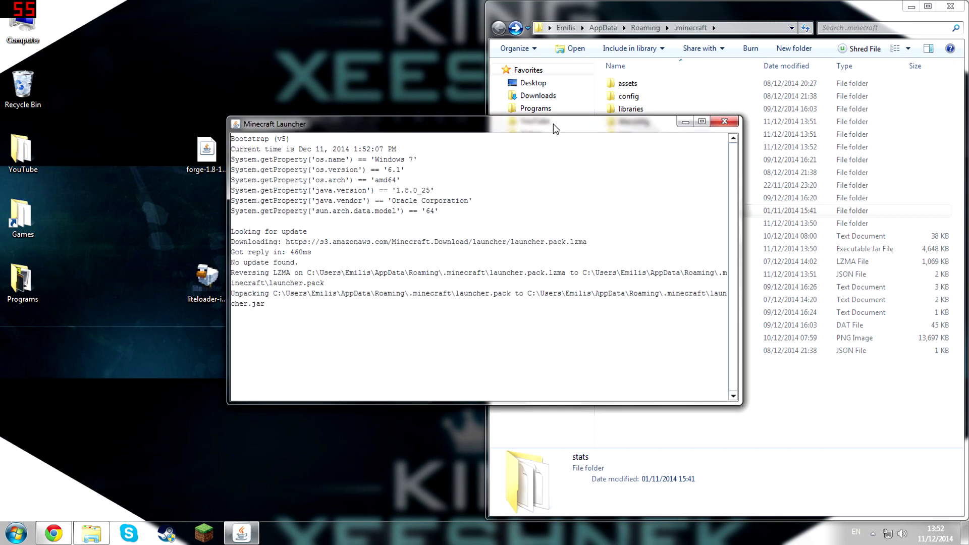
click(442, 447)
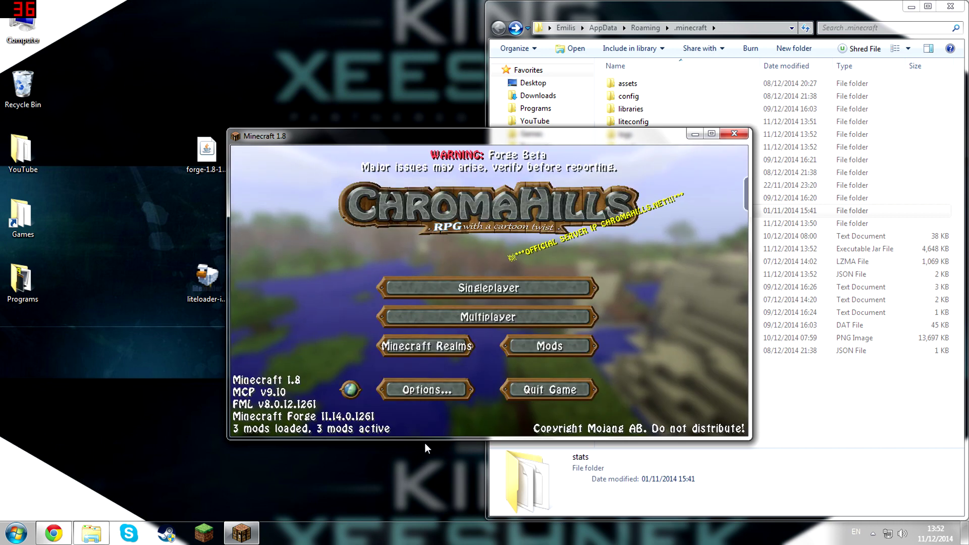
- Look through the Minecraft Coder Pack, Forge Mod Loader and Minecraft Forge entries in the mod list, then close it
click(525, 346)
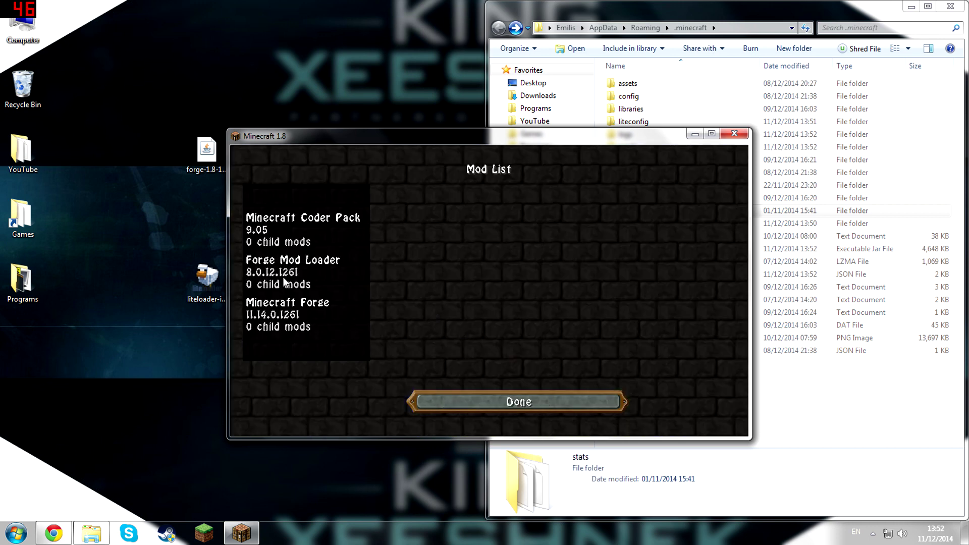
click(284, 278)
click(285, 239)
click(328, 323)
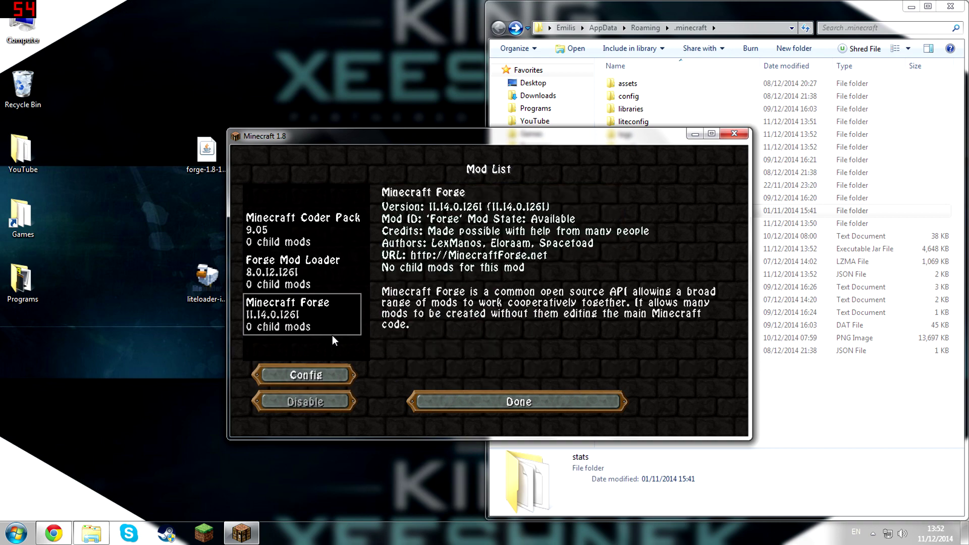
click(455, 401)
- Create a singleplayer world named New World with a changed game mode and load it
click(504, 302)
click(542, 382)
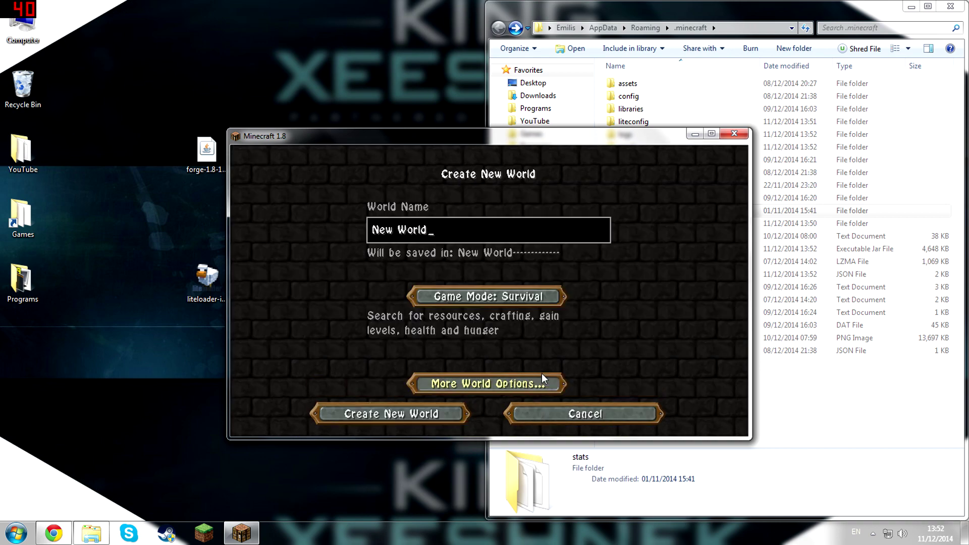
click(473, 298)
click(428, 407)
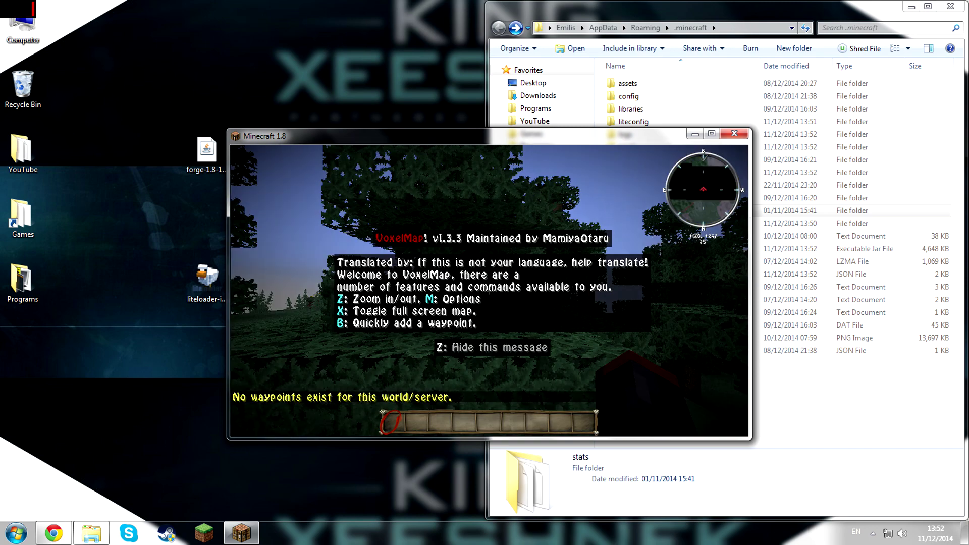
- Maximize the Minecraft game window, fly up above the forest and hide the VoxelMap welcome message
key(e)
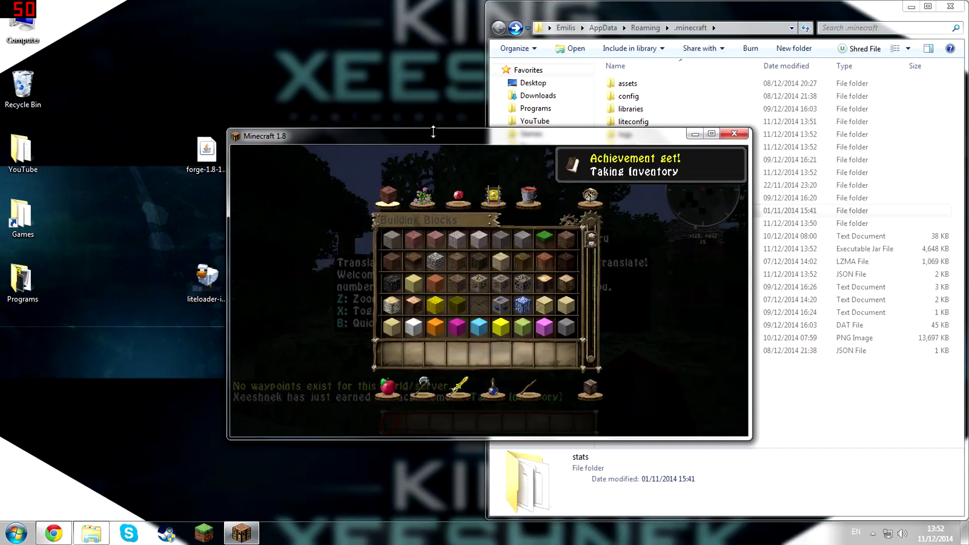
drag(432, 137, 399, 1)
key(e)
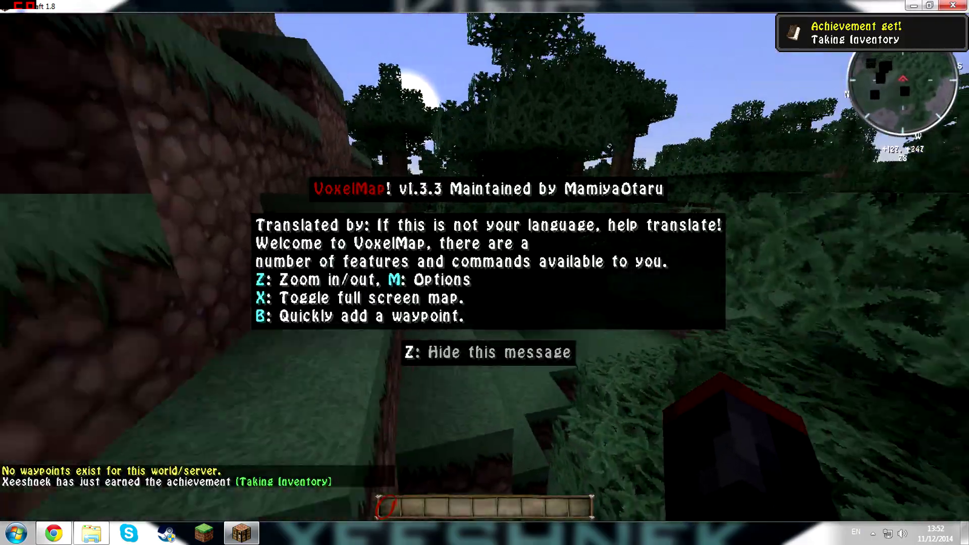
key(w)
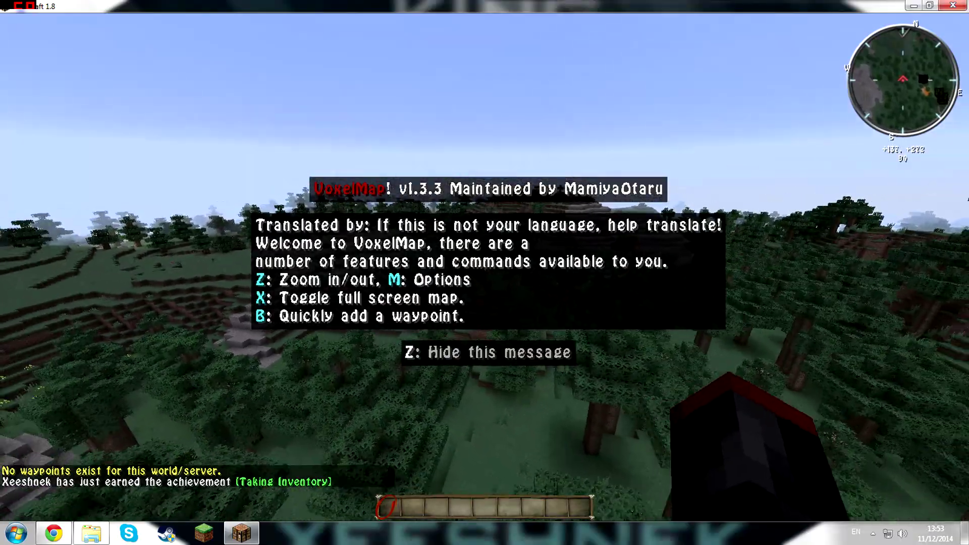
key(z)
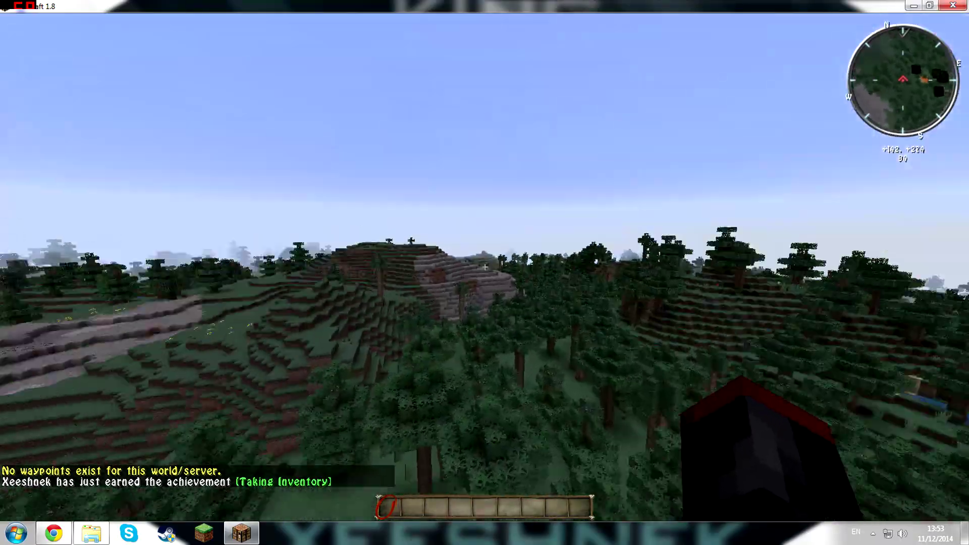
- Fly over the surrounding forest, hills and stone clearing to check how the VoxelMap minimap tracks position, heading and terrain
key(w)
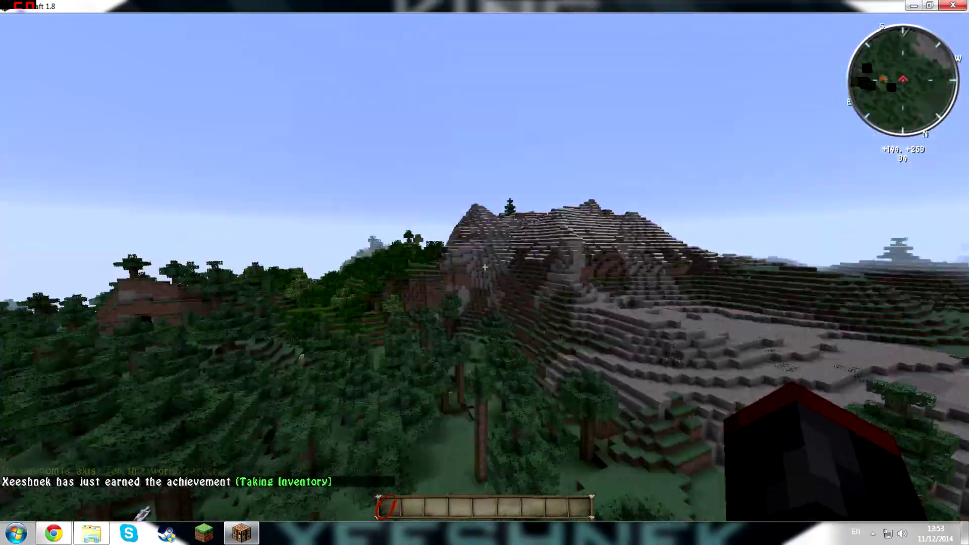
key(e)
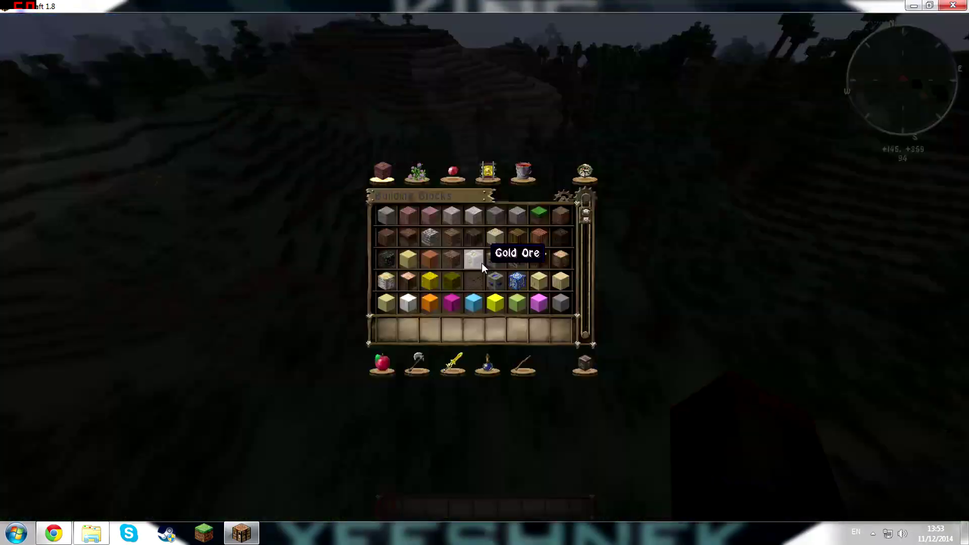
key(e)
key(w)
key(space)
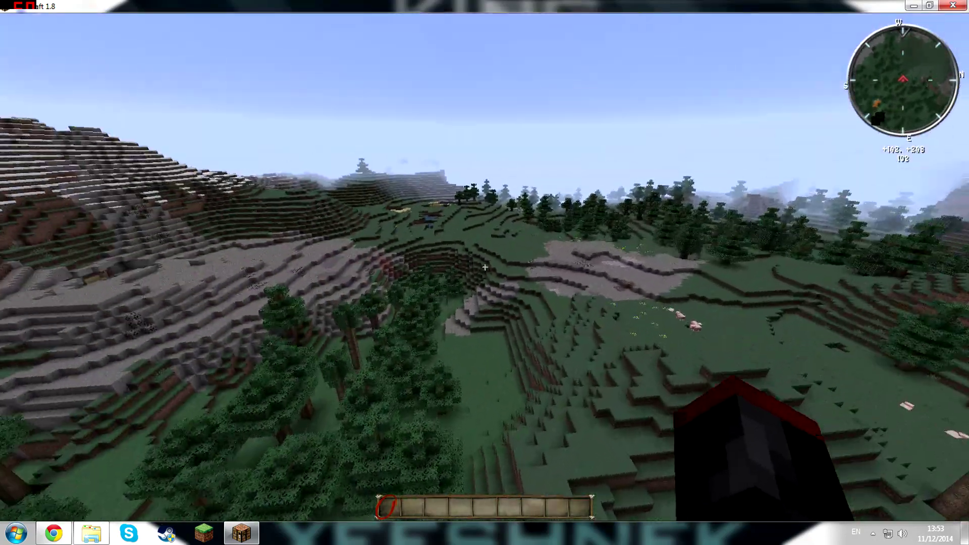
key(w)
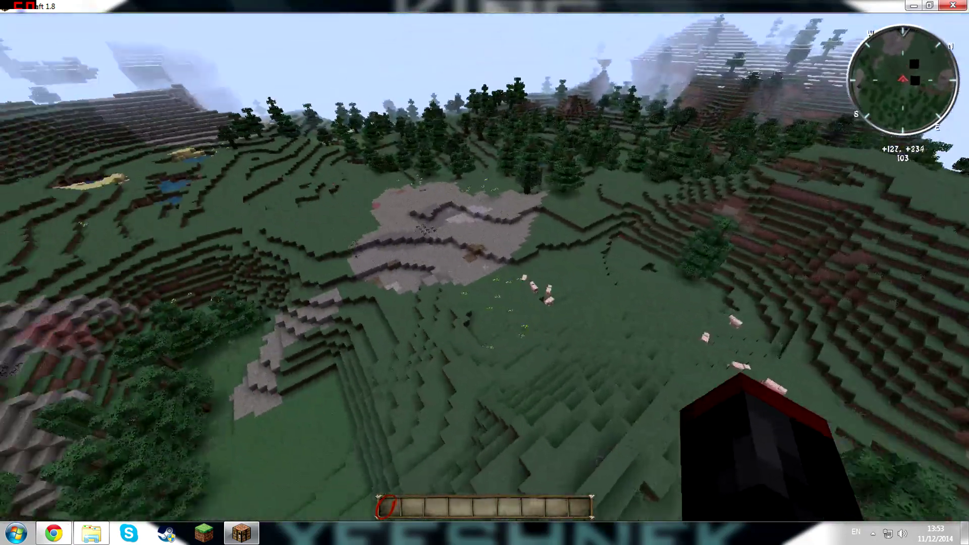
key(w)
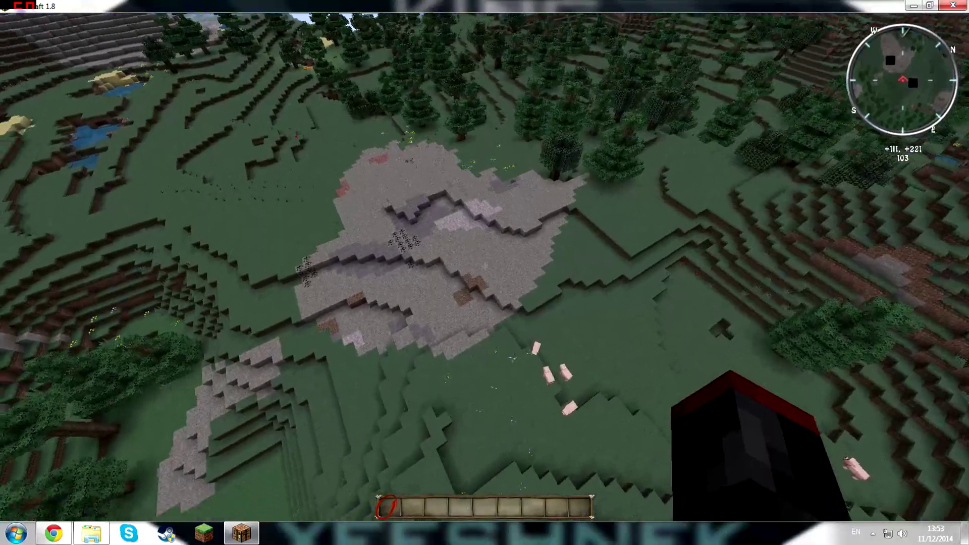
key(w)
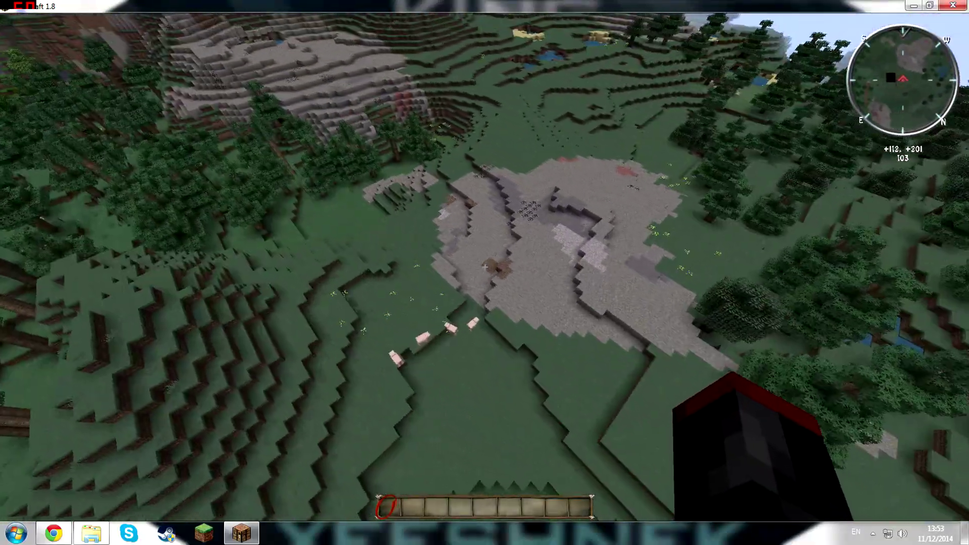
key(w)
key(w)
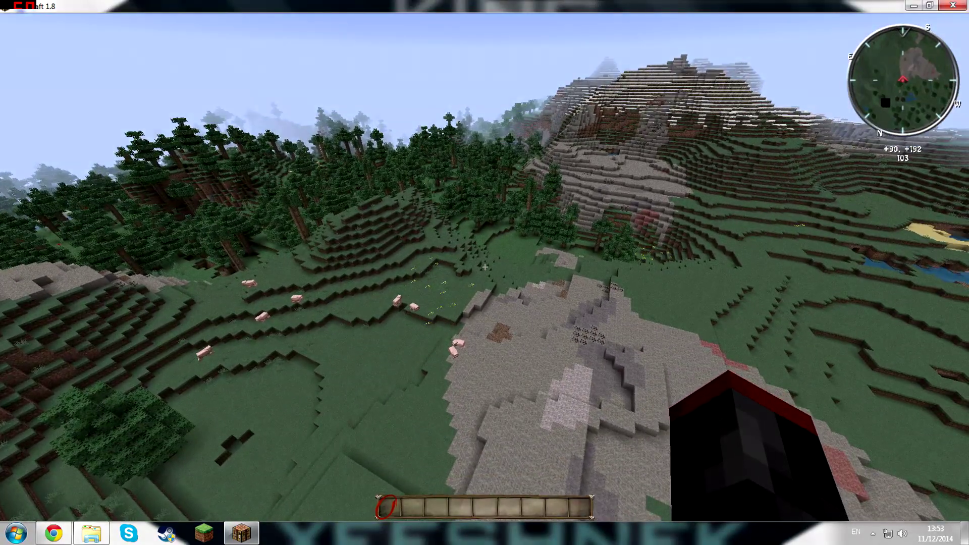